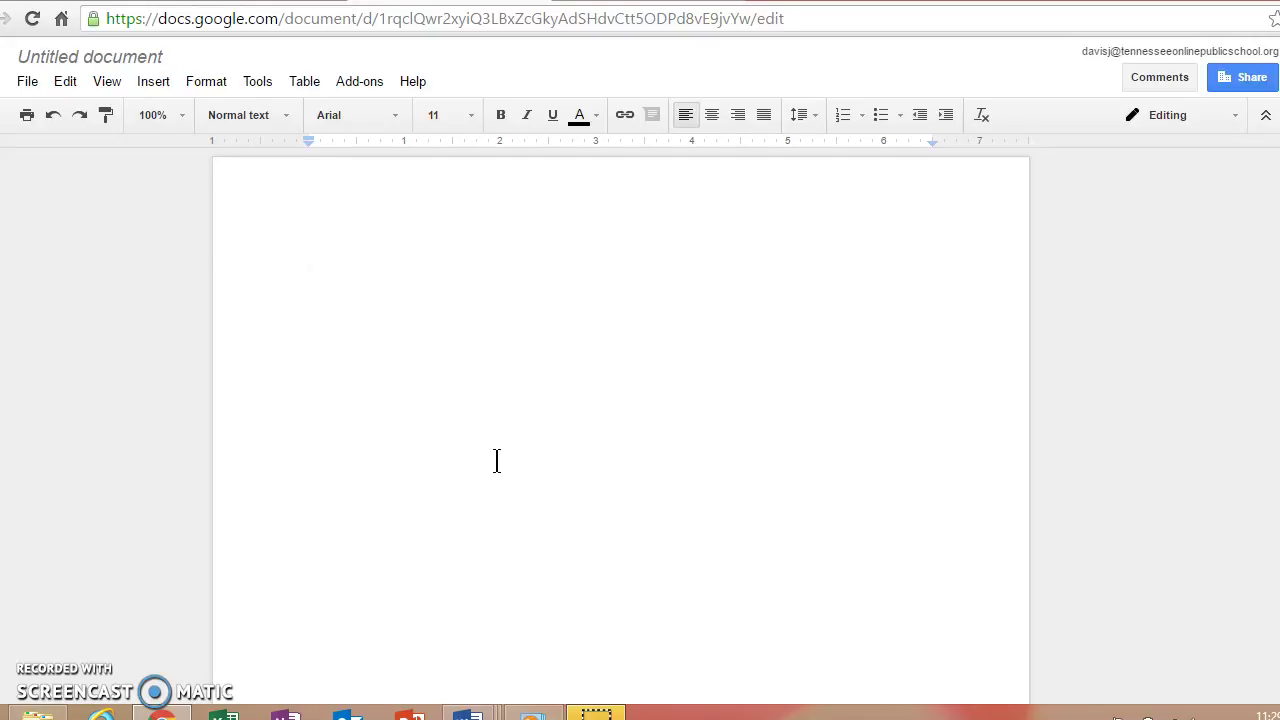
Insert Ç from the Latin category of Special characters into the empty document
left_click(155, 83)
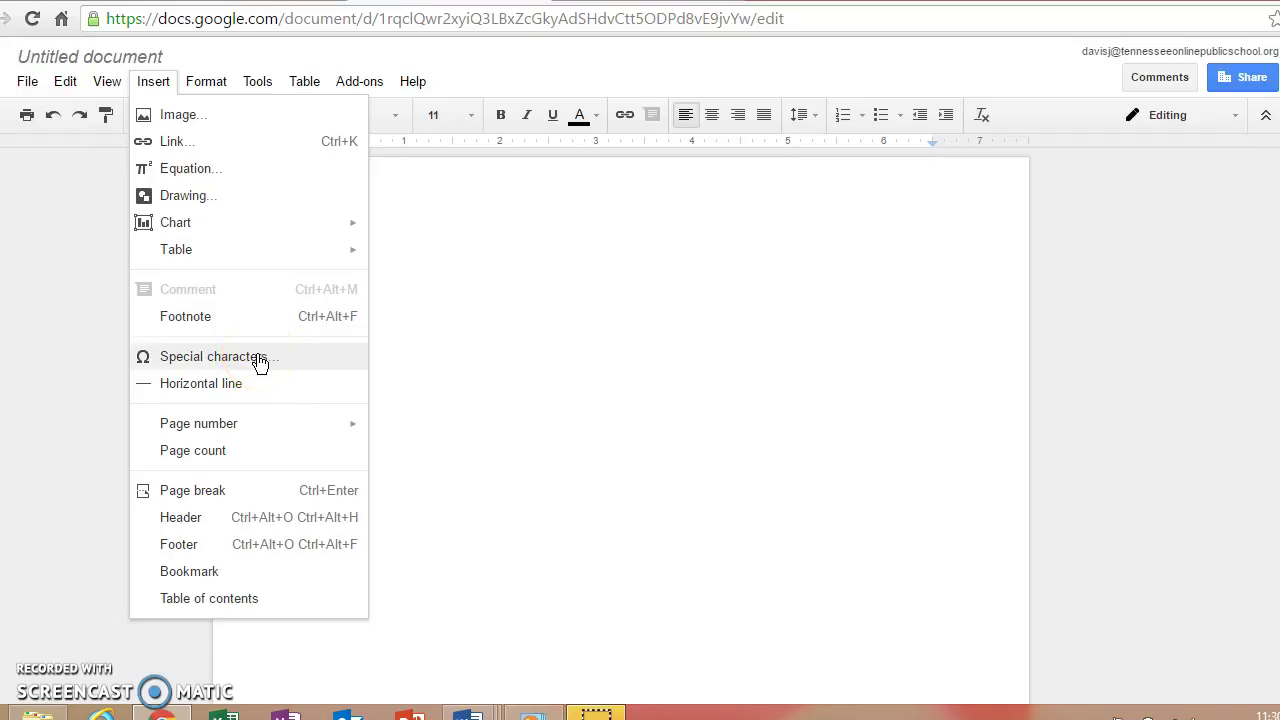
left_click(259, 362)
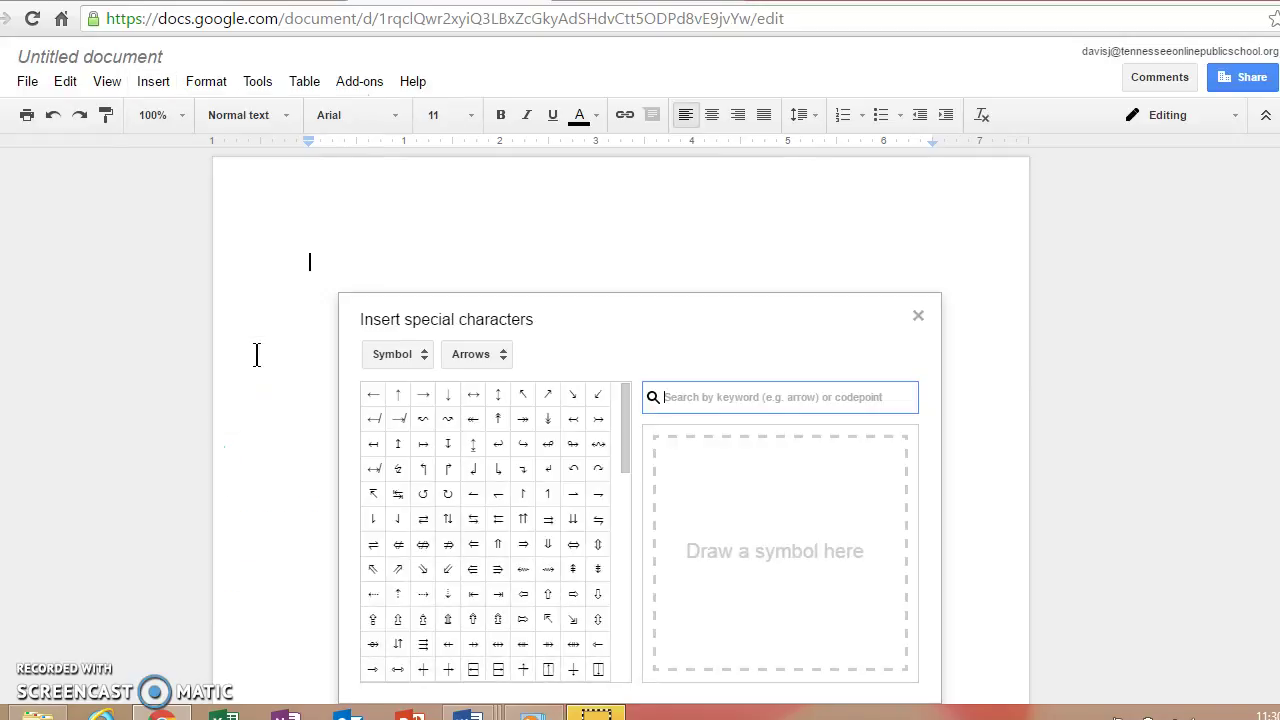
left_click(423, 356)
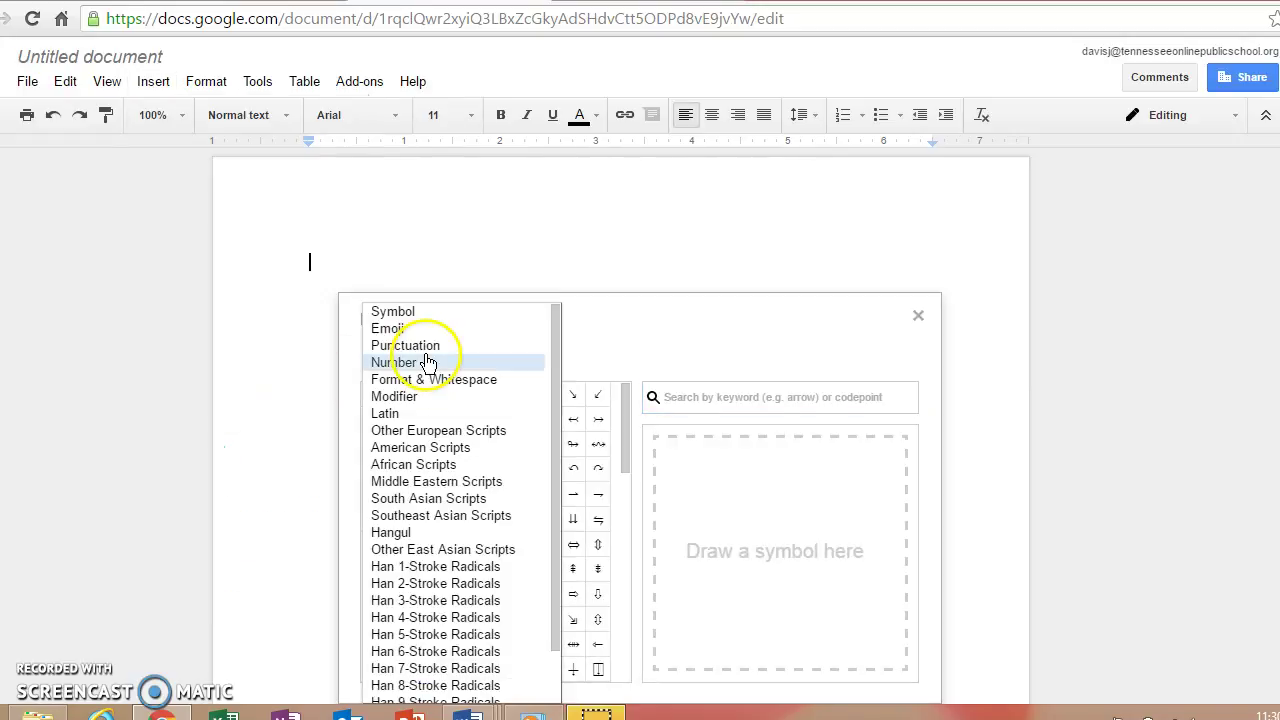
left_click(417, 414)
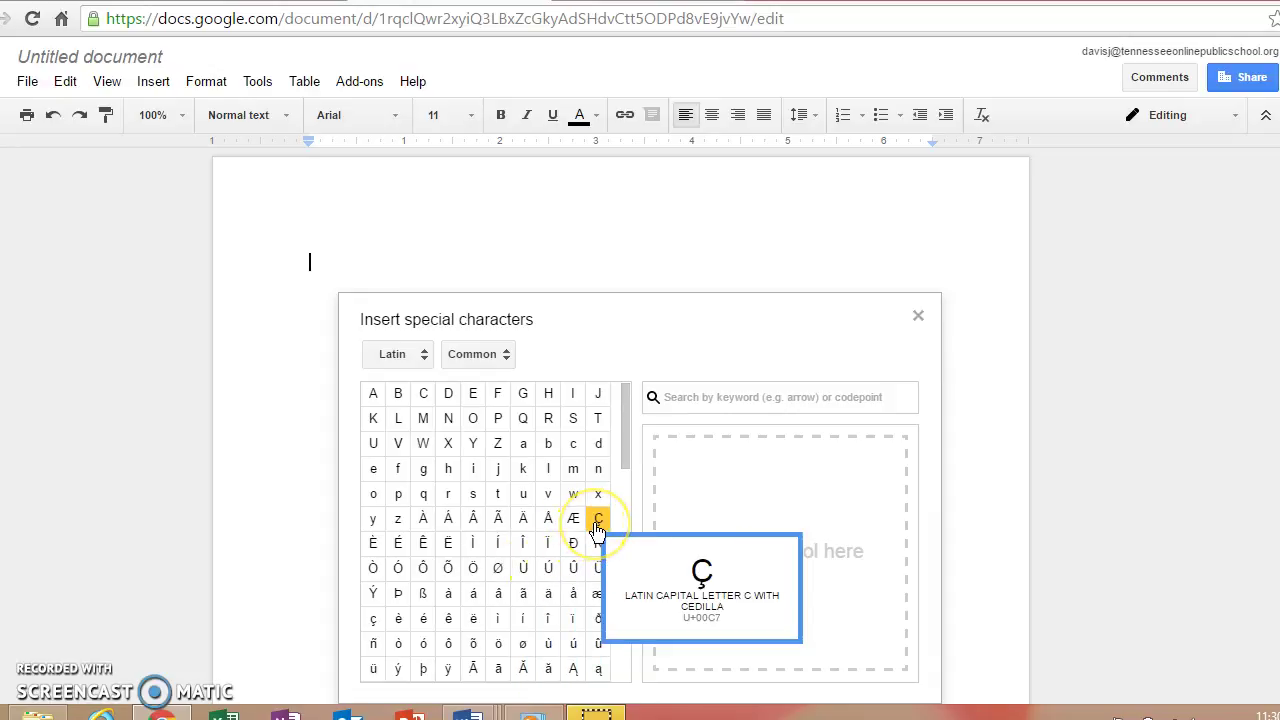
left_click(597, 527)
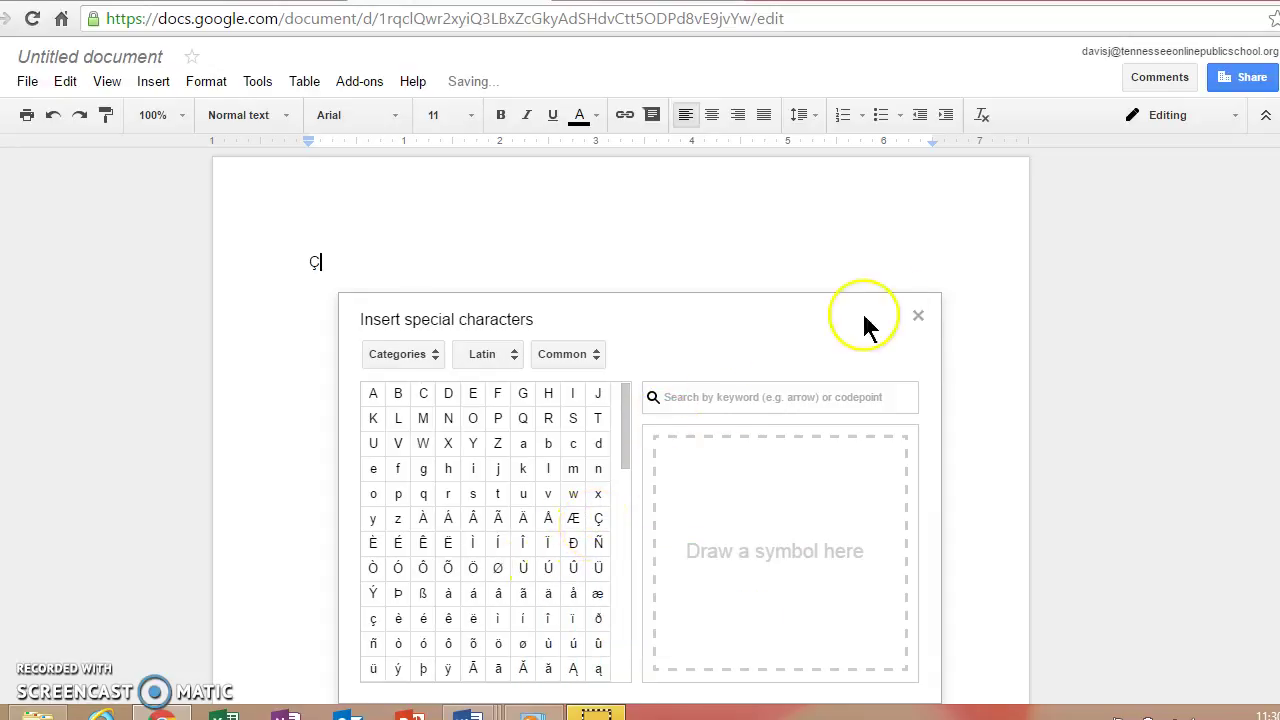
left_click(918, 318)
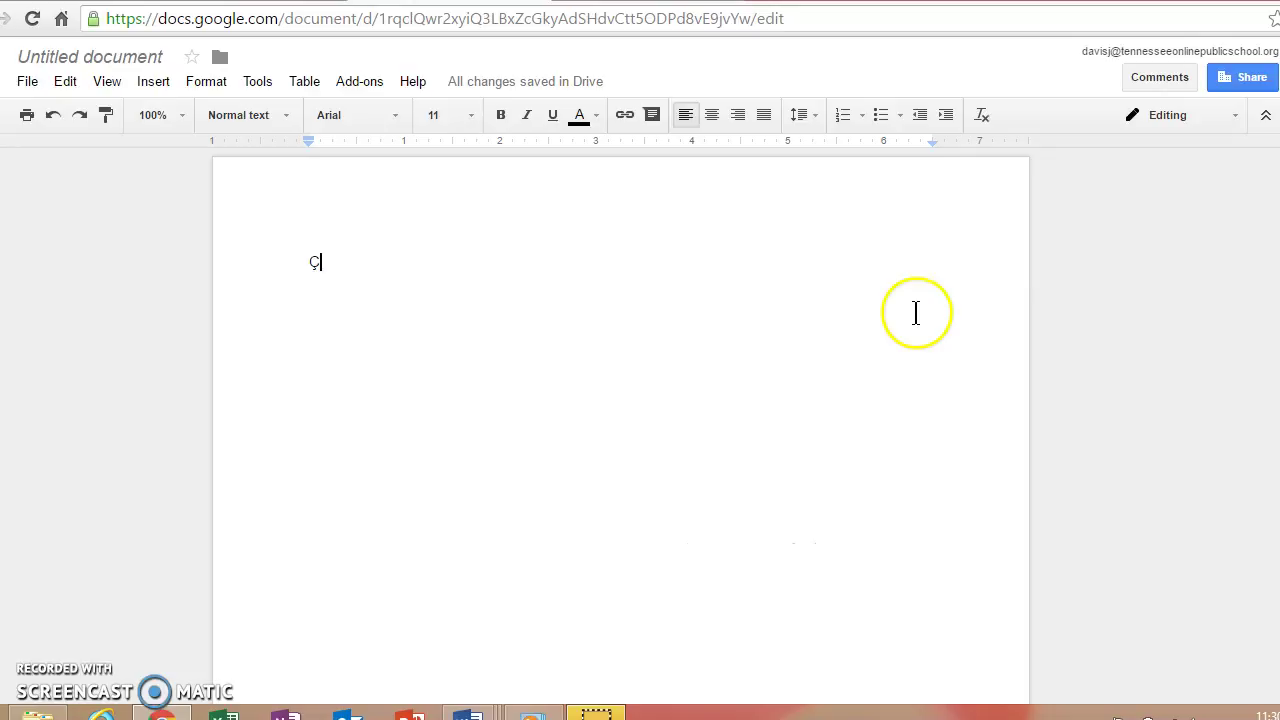
Finish the first line as 'Ça va?' and type 'Oui, ca va tres bien, merci.' below it
type("a")
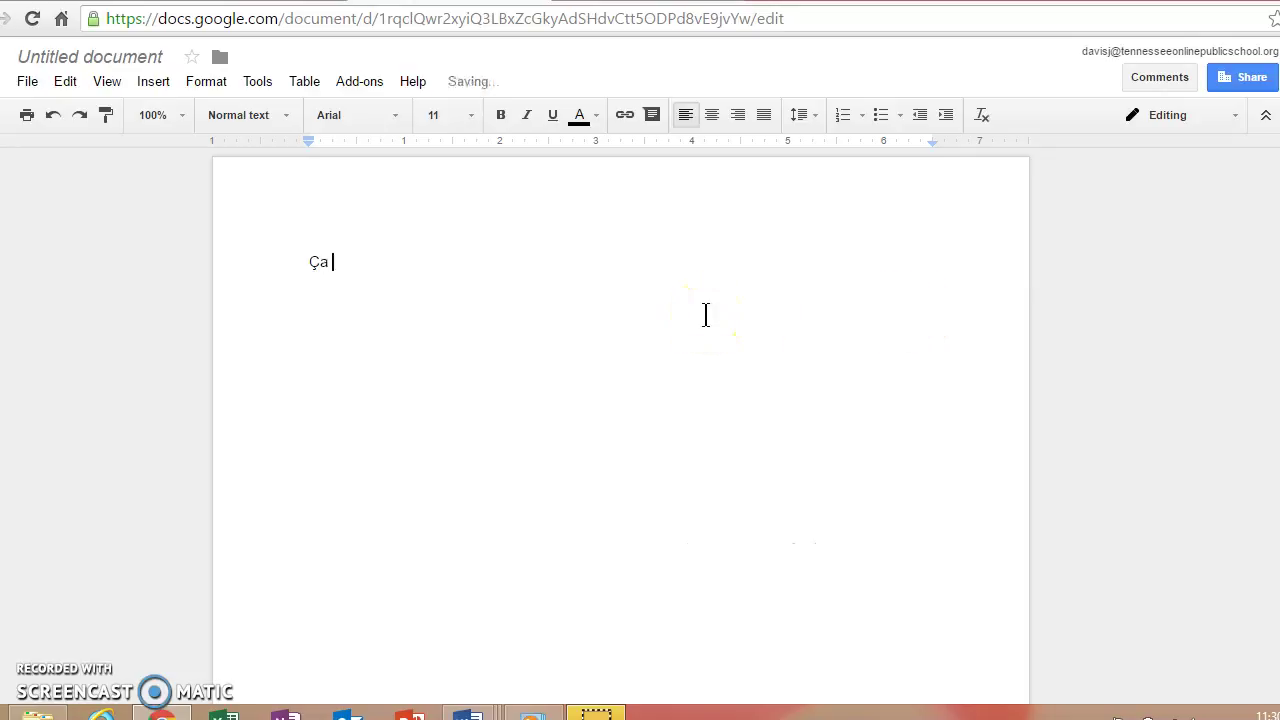
type(" va?")
key("Return")
key("Return")
type("Oui, ")
type("ca va")
type(" tres bien, mer")
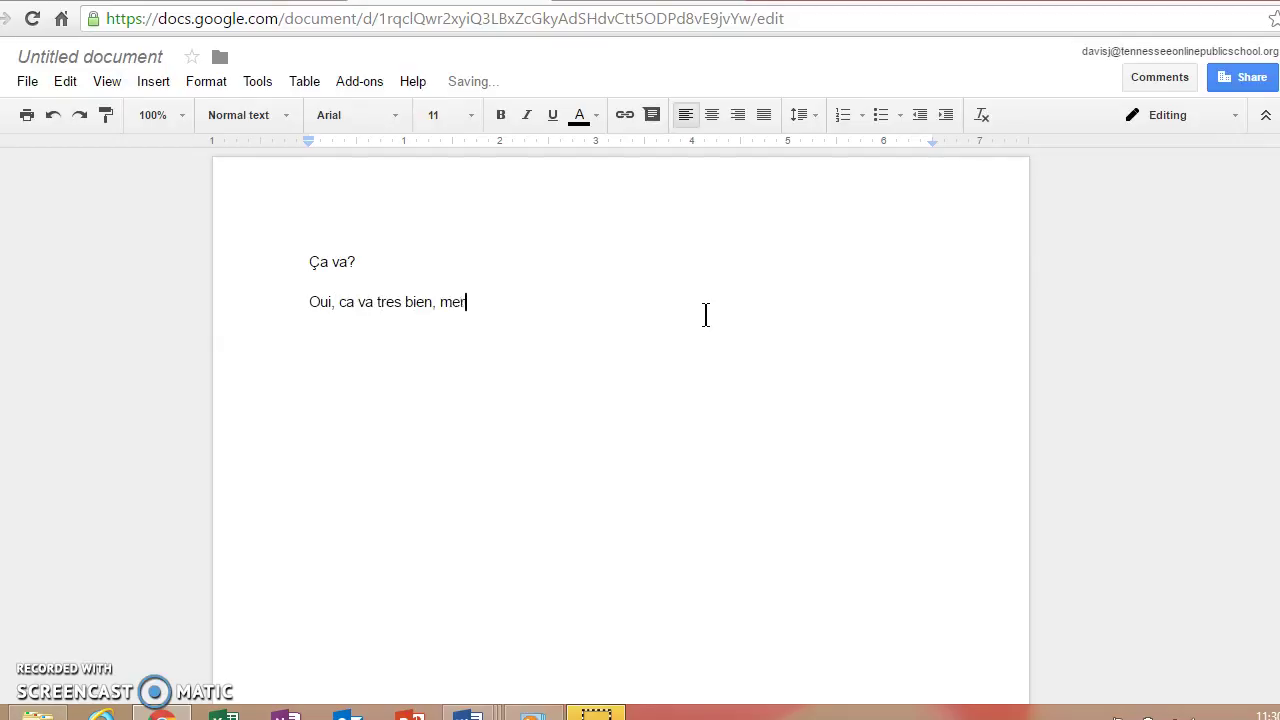
type("ci.")
left_click(683, 315)
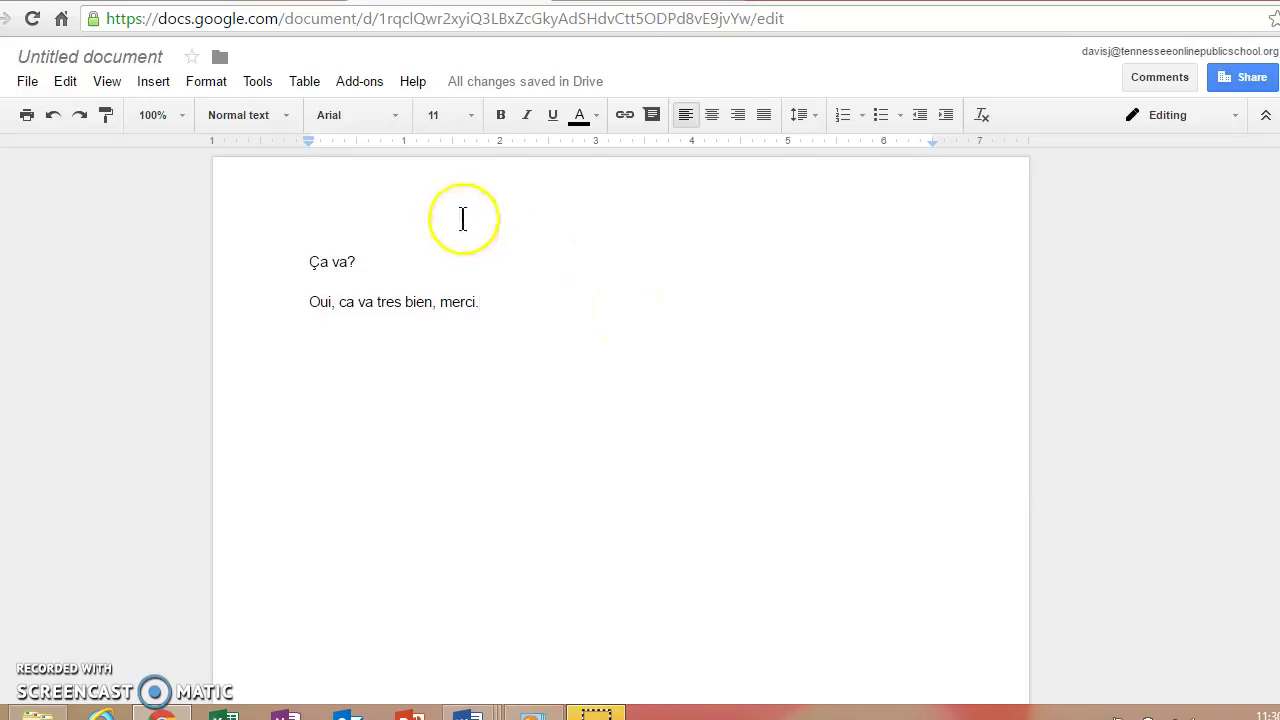
Set the document language to Français and add an empty line below the reply
left_click(28, 84)
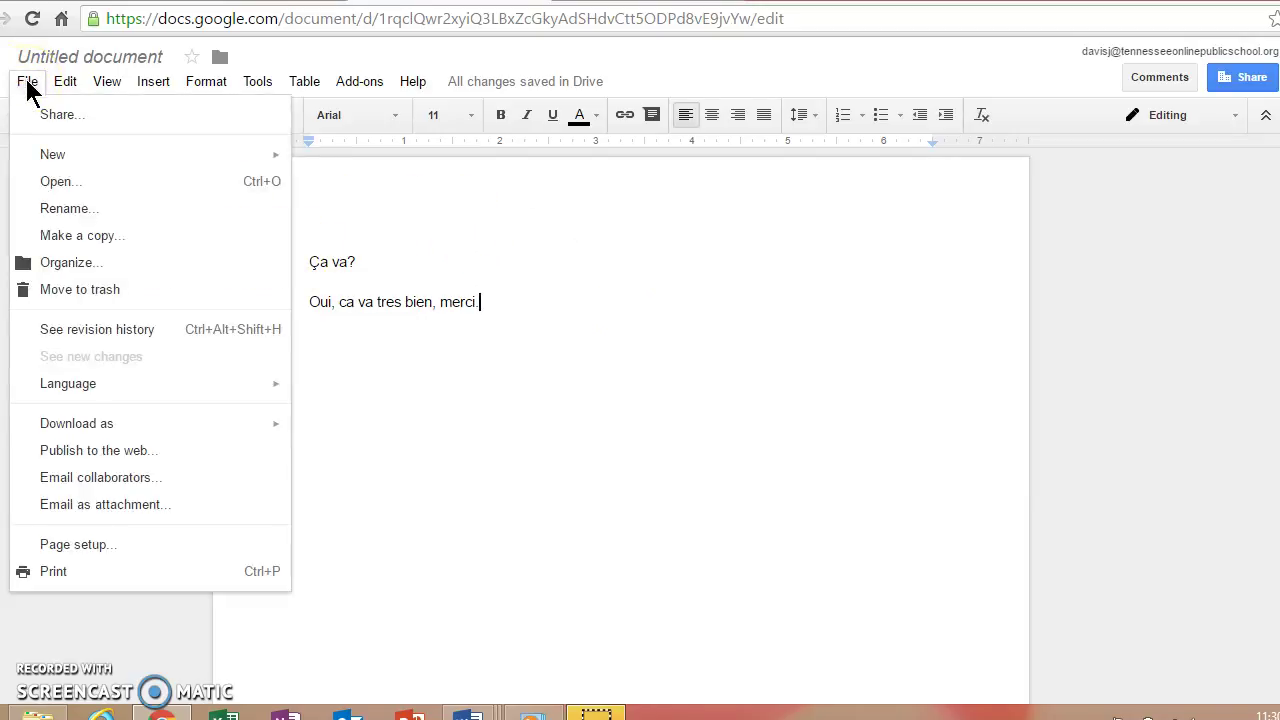
mouse_move(68, 384)
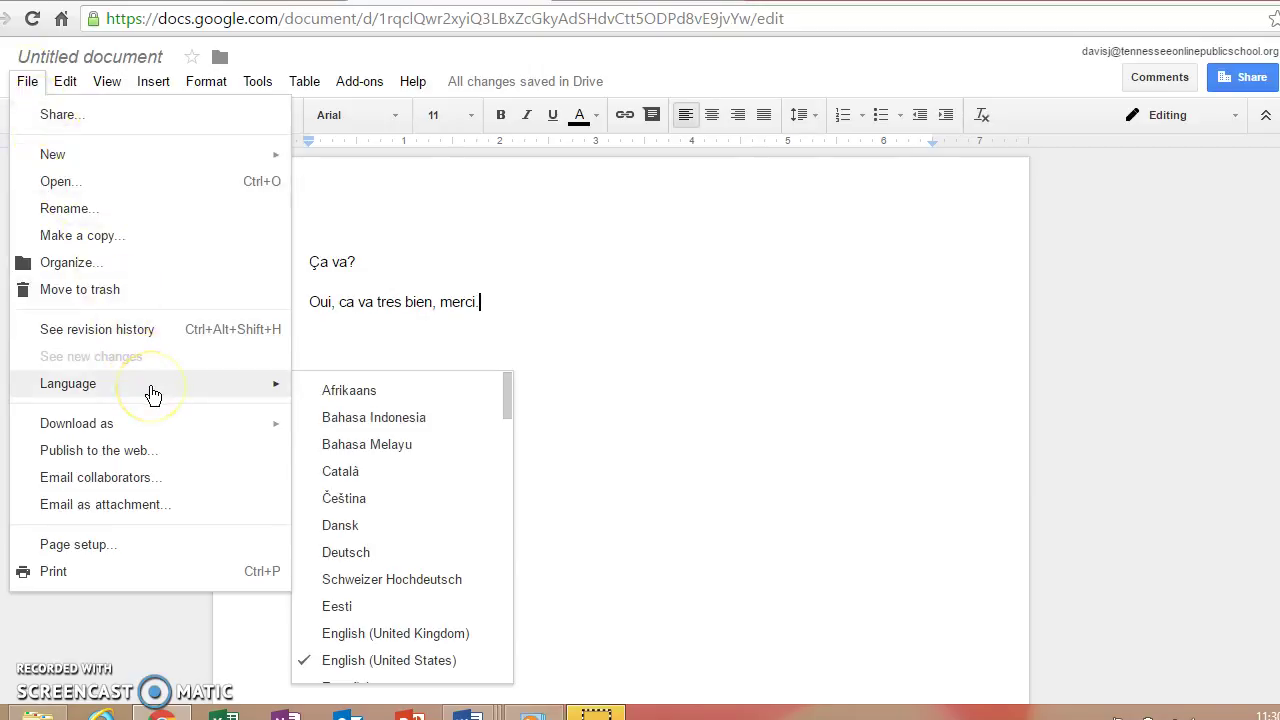
scroll(346, 440, "down", 3)
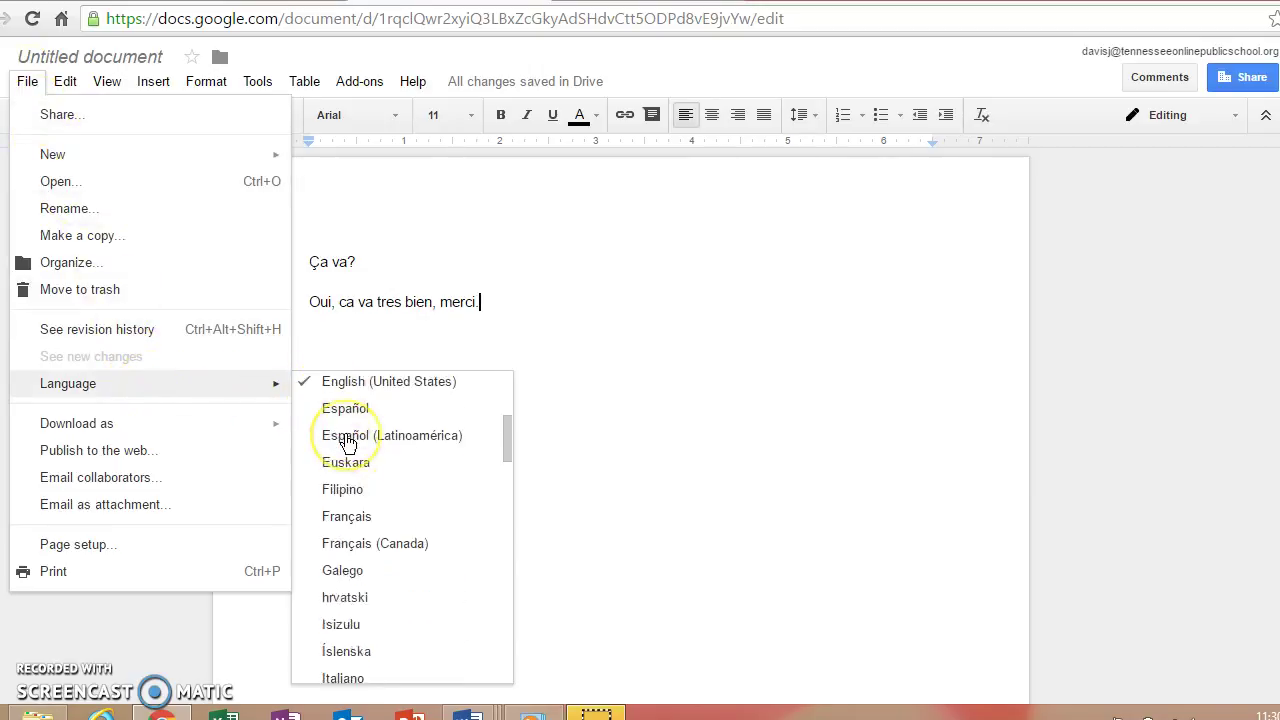
scroll(346, 442, "down", 1)
scroll(346, 440, "down", 3)
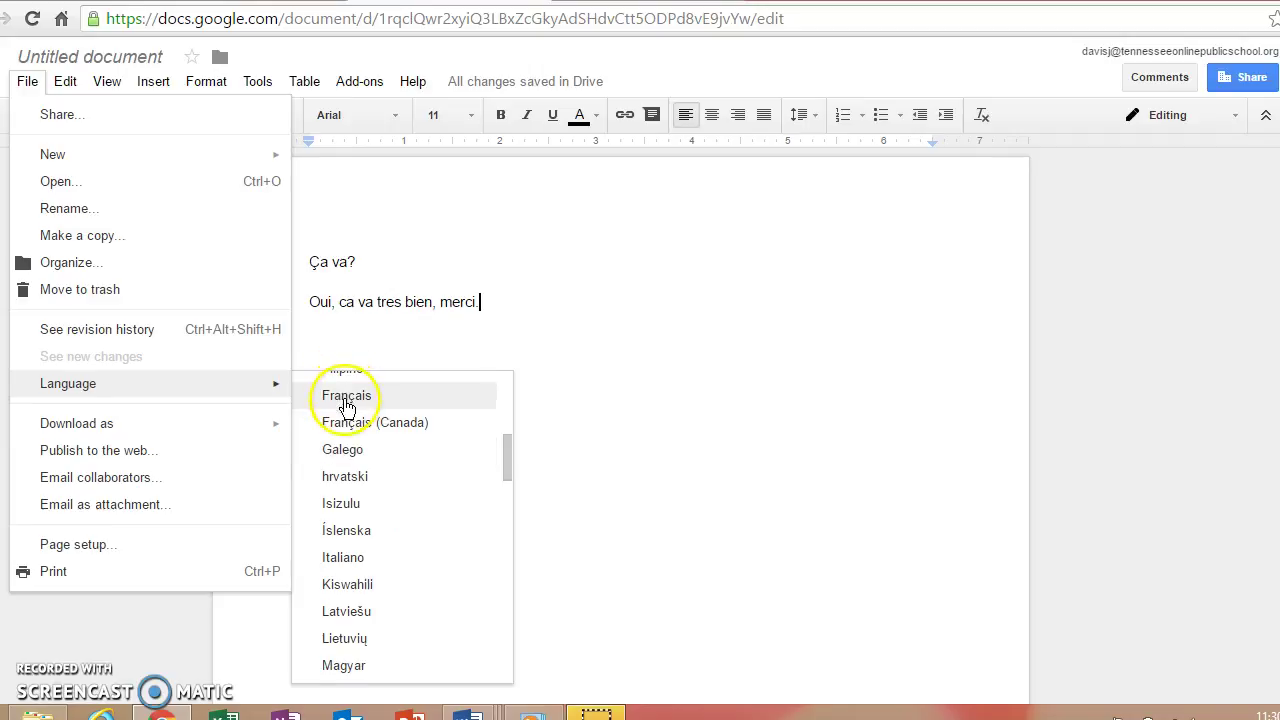
left_click(346, 400)
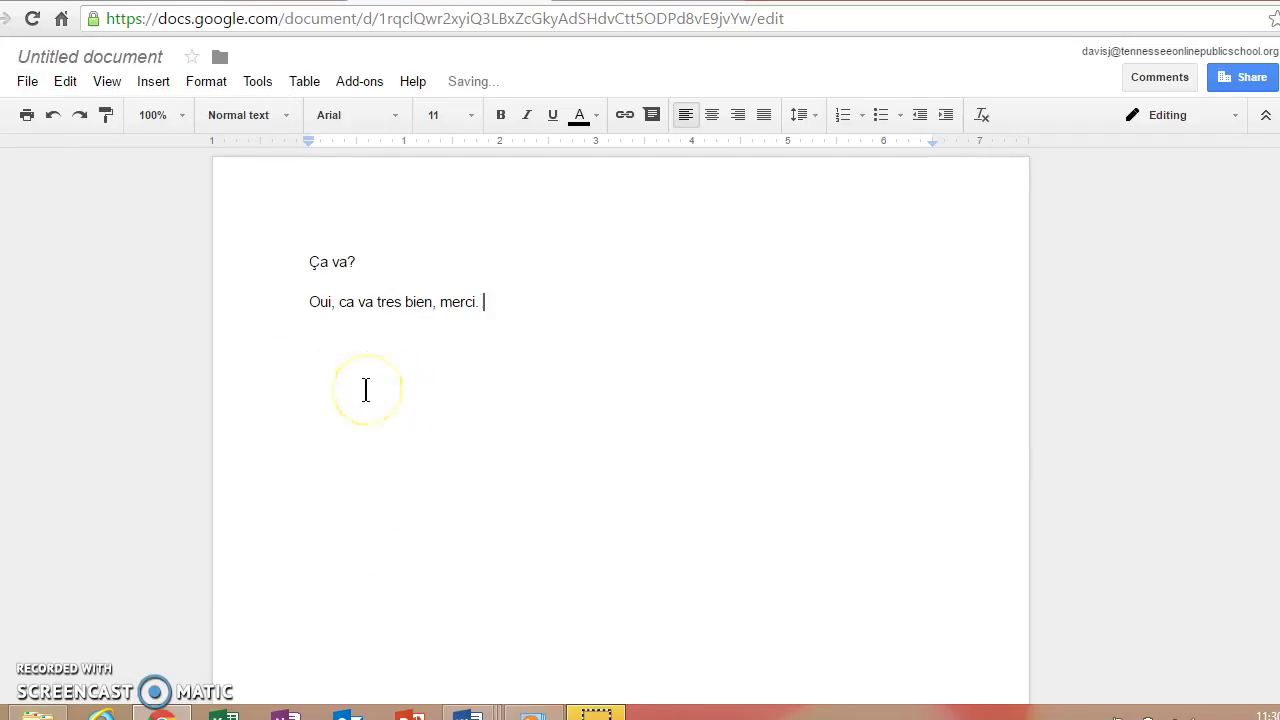
key("Return")
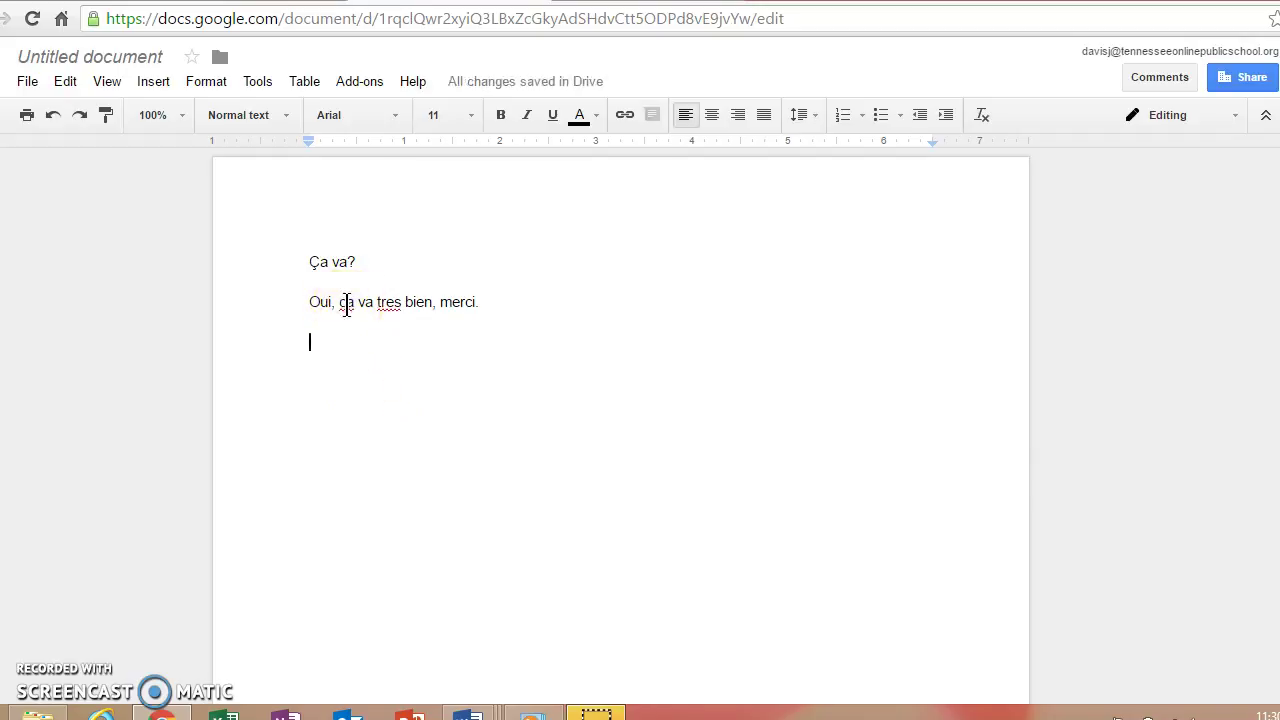
Fix 'ca' to 'ça' and 'tres' to 'très' via spelling suggestions, then start a new line after 'merci.'
right_click(347, 305)
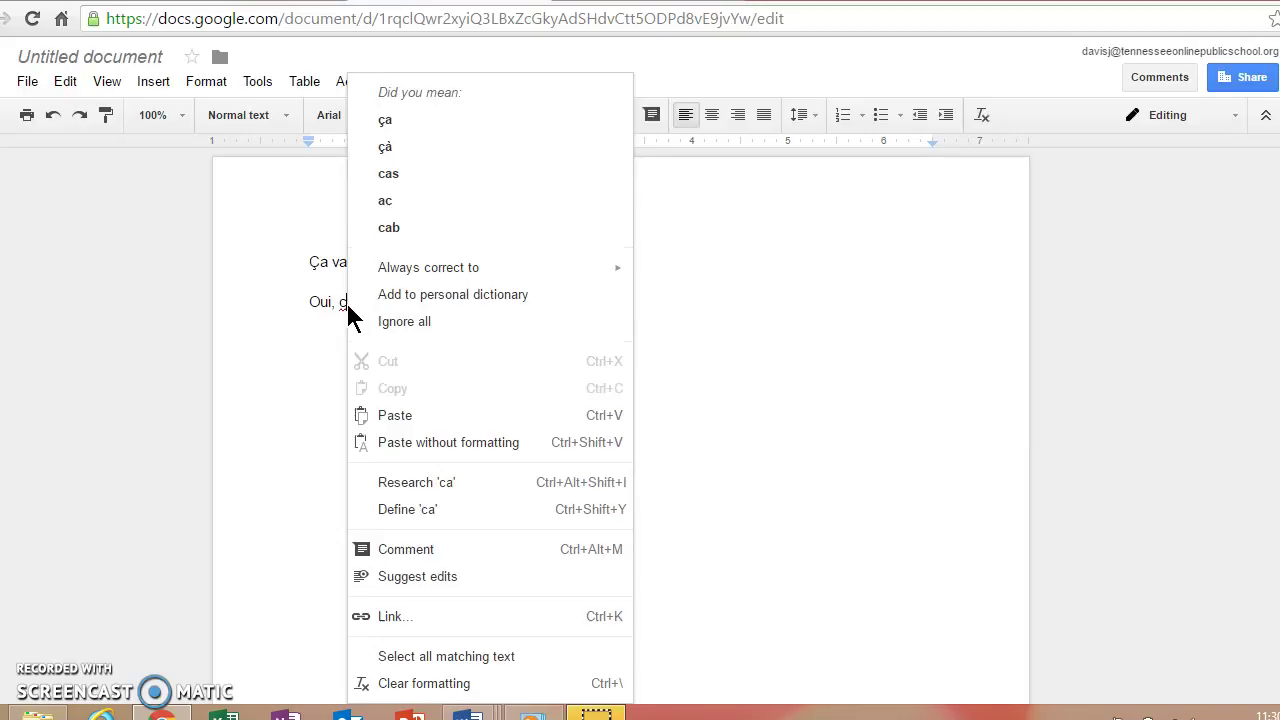
left_click(386, 121)
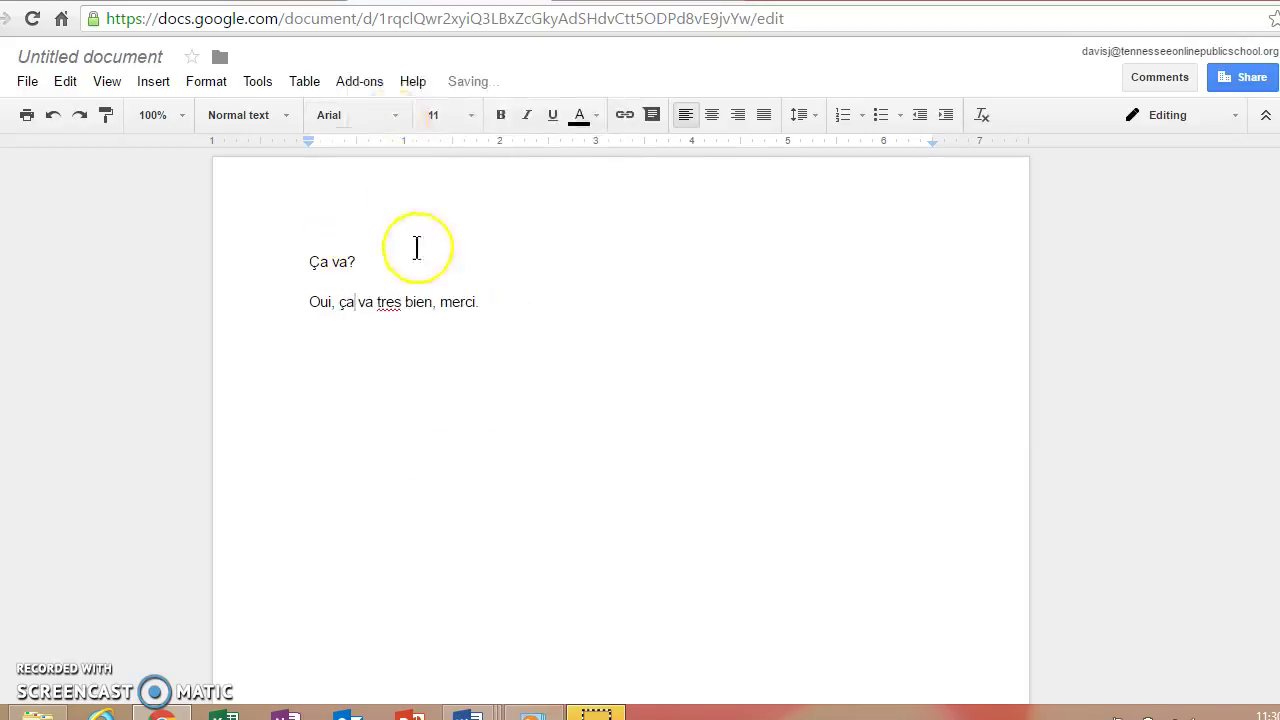
right_click(395, 305)
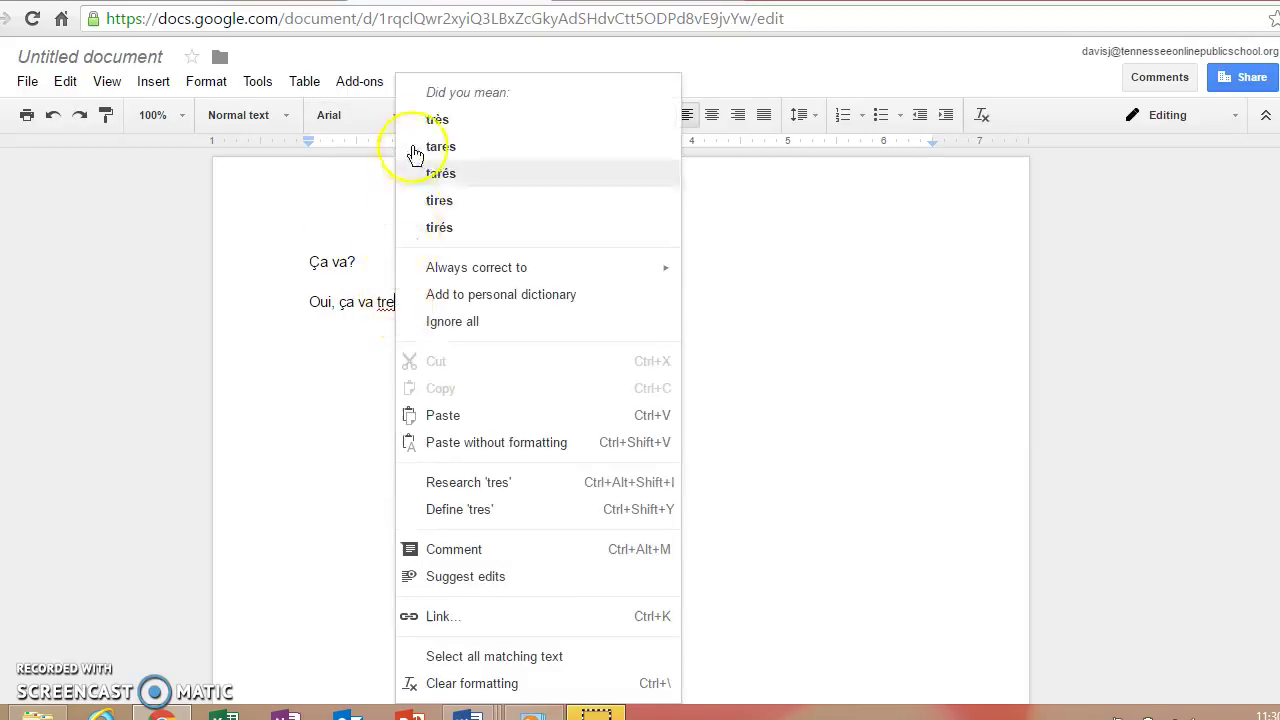
left_click(420, 121)
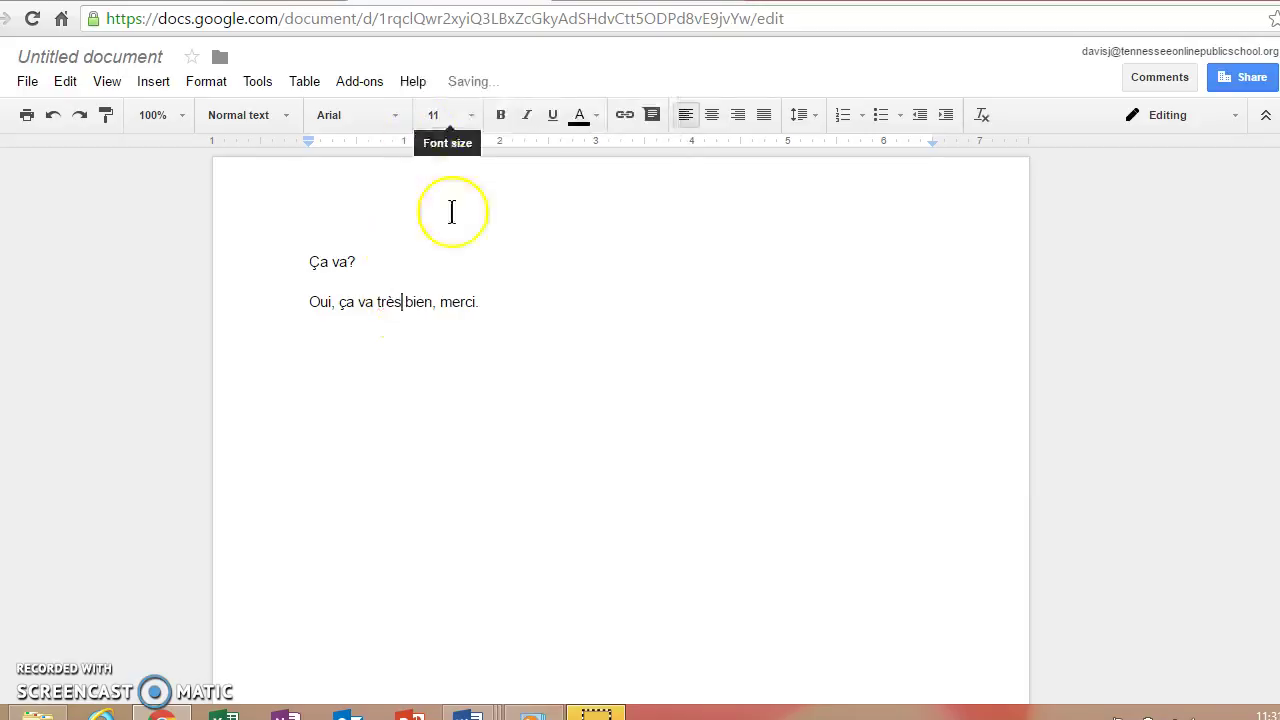
left_click(481, 313)
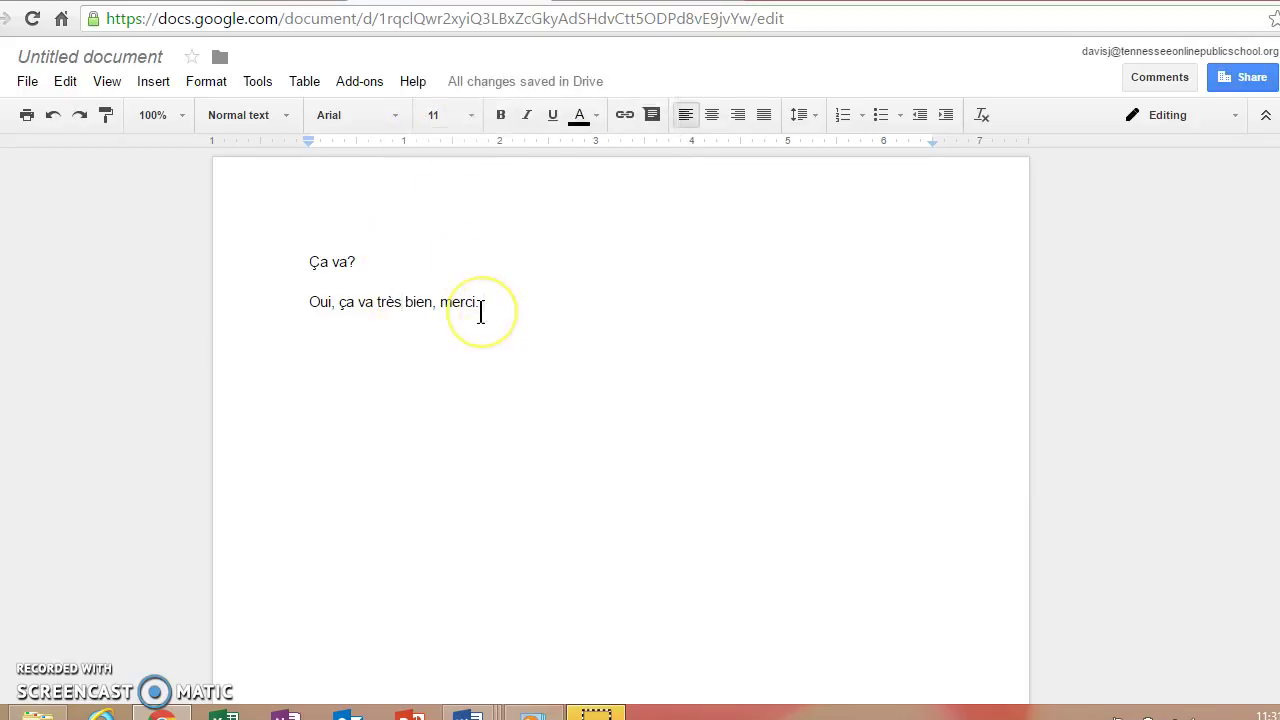
key("Return")
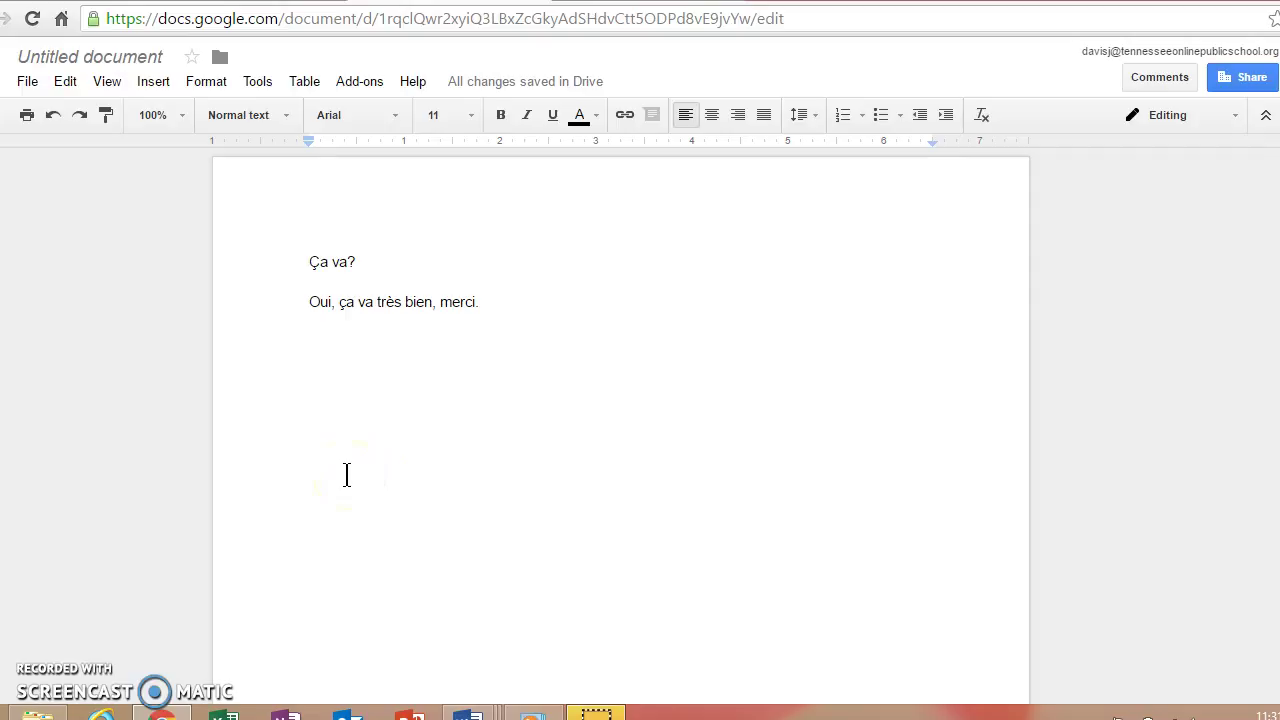
Type 'Mon film prefere s'appelle Pride and Prejudice.' on the new line, correcting typos
type("Mon")
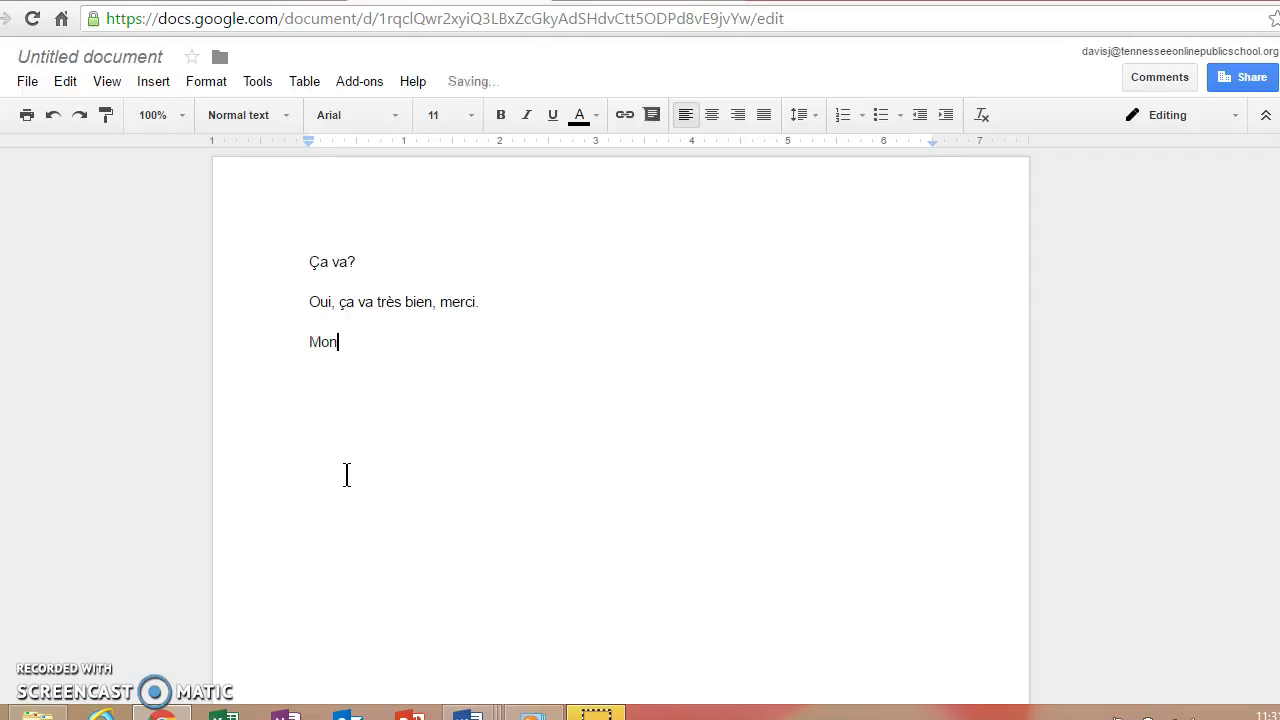
type(" films")
key("BackSpace")
key("BackSpace")
type("prefere")
type(" s'appelle ")
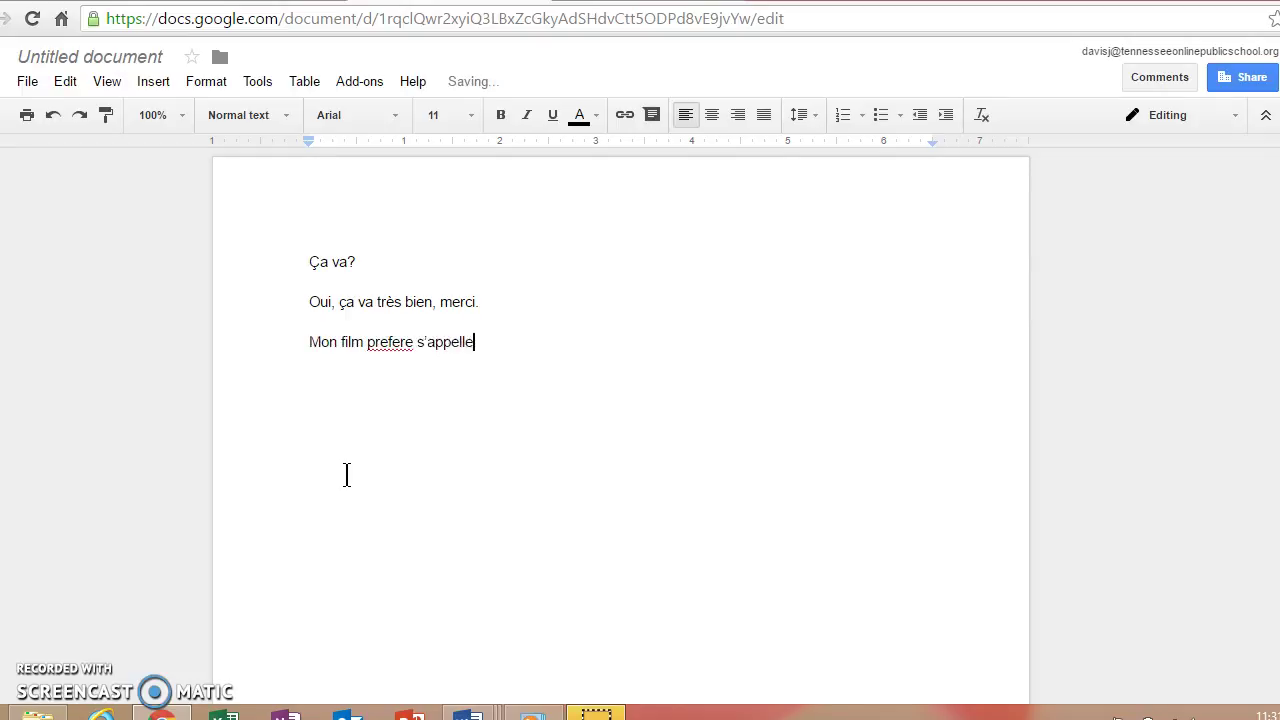
type("Pri")
type("de and P")
type("reje")
key("BackSpace")
key("BackSpace")
type("ju")
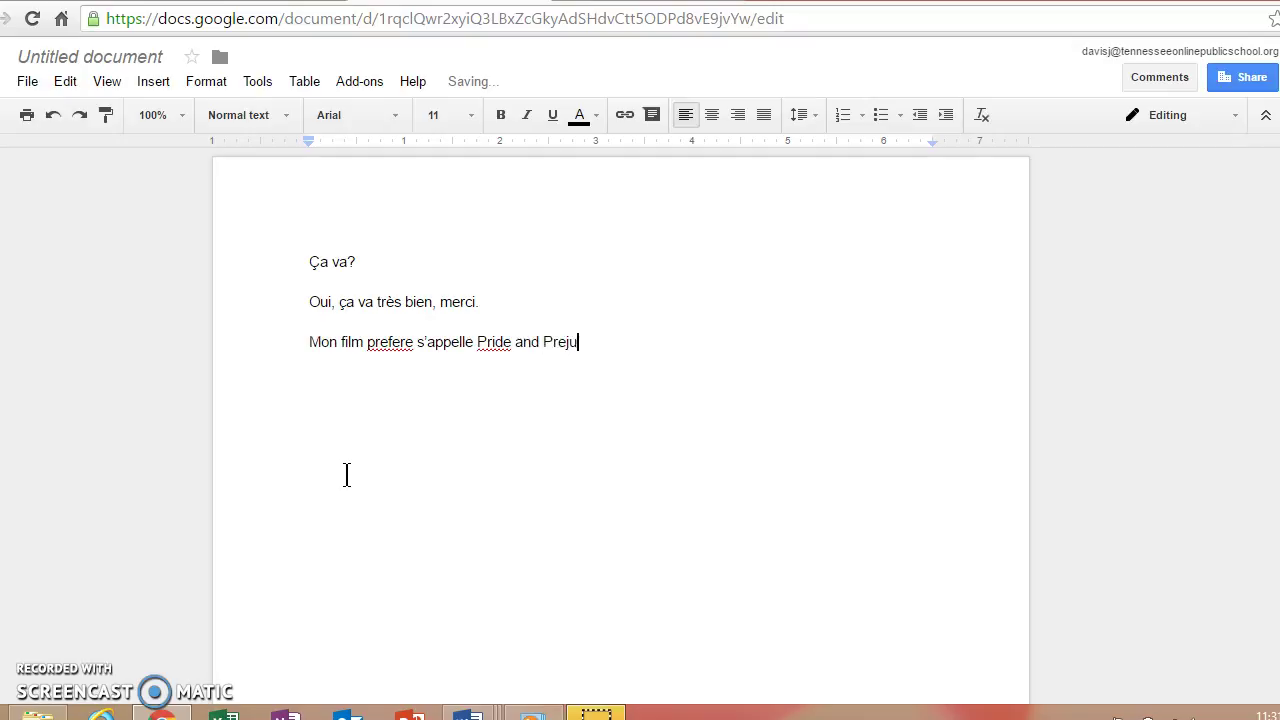
type("dice.")
left_click(358, 426)
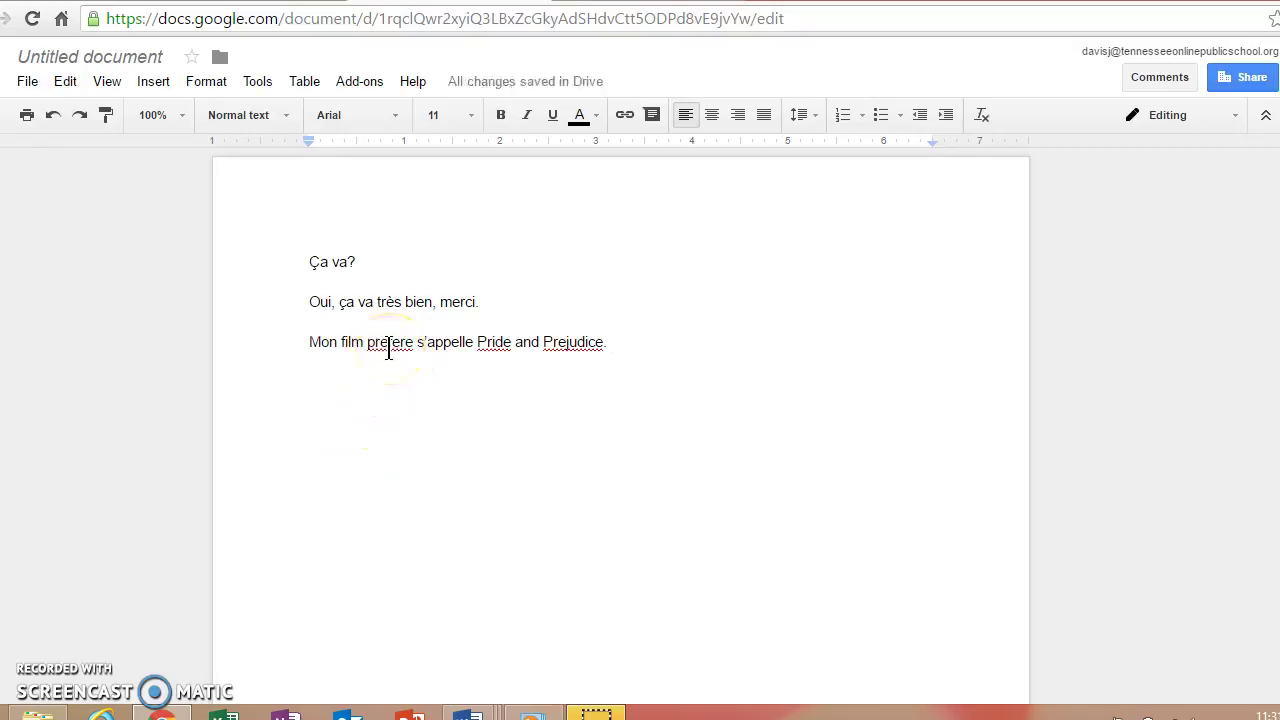
Replace the underlined 'prefere' with the suggested 'préféré'
right_click(389, 347)
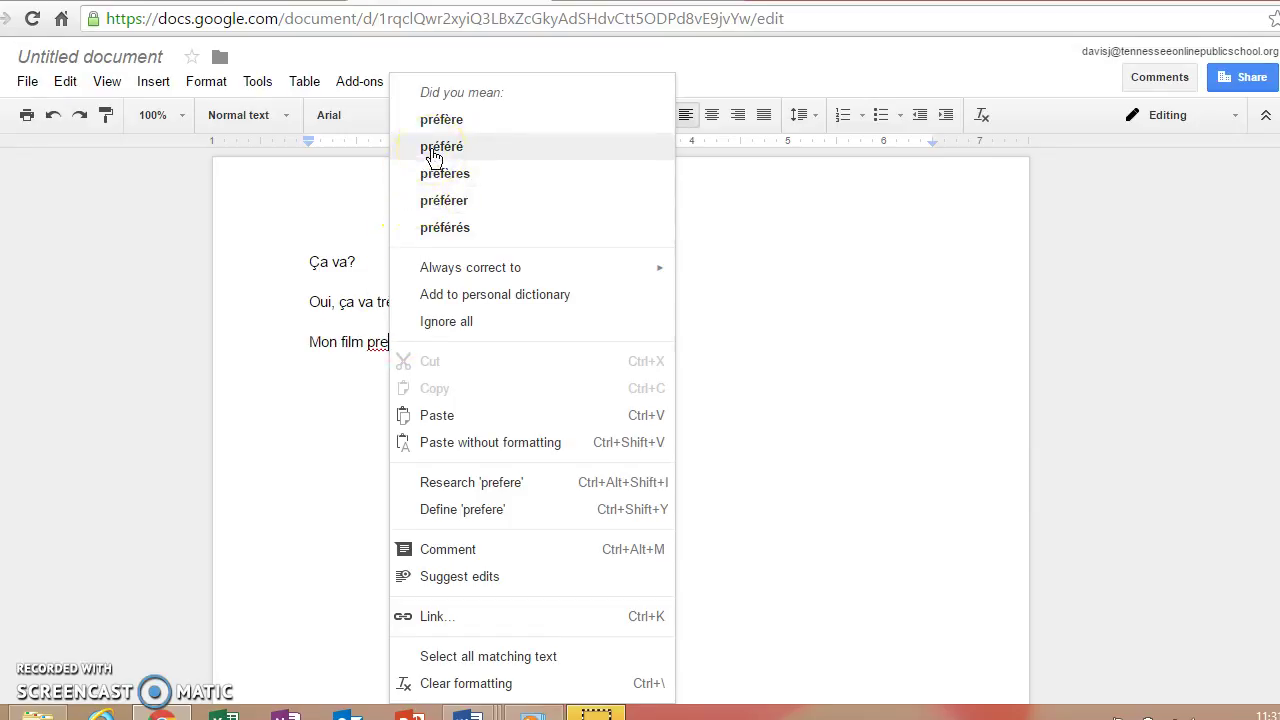
left_click(433, 150)
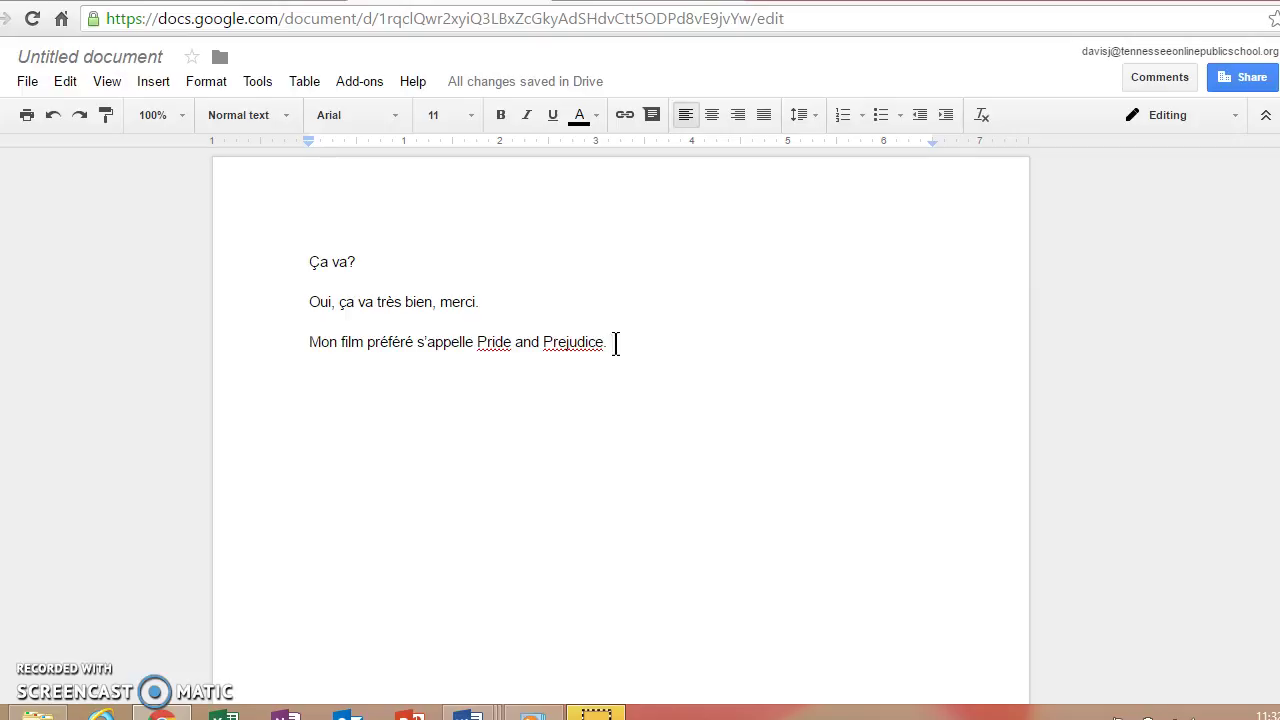
left_click(582, 466)
left_click(565, 453)
left_click_drag(308, 261, 483, 306)
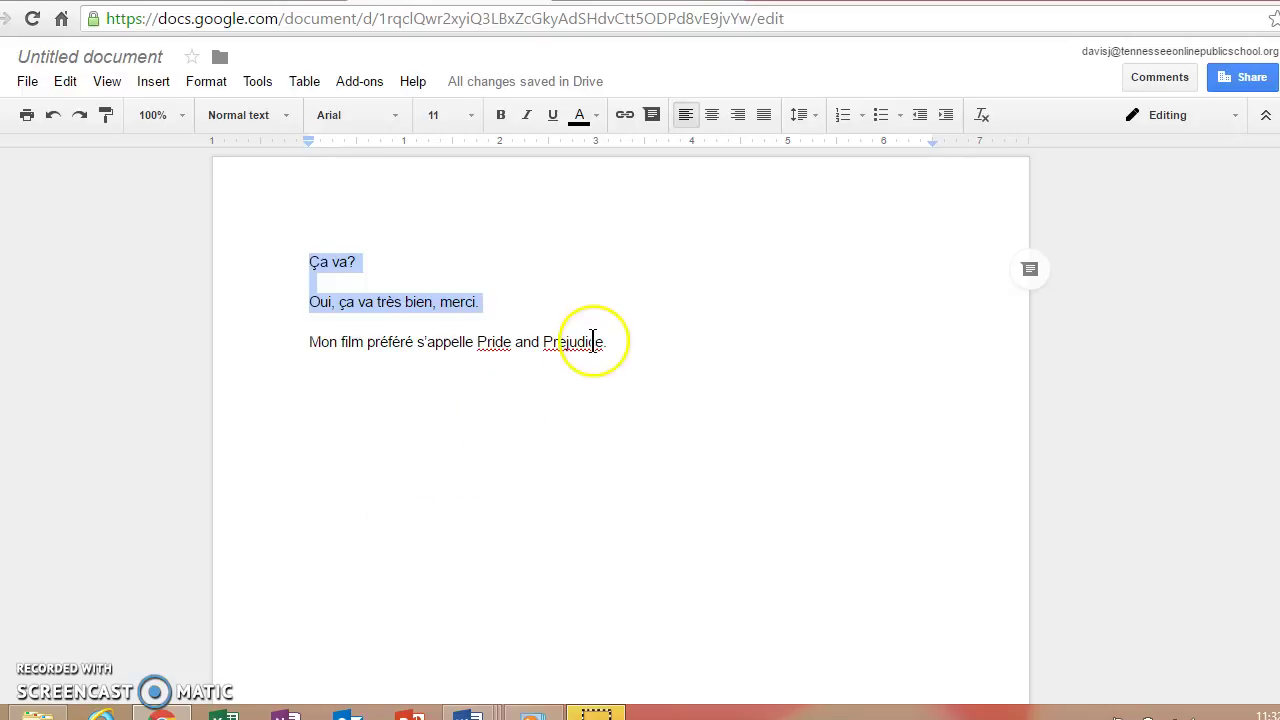
left_click(640, 341)
key("Return")
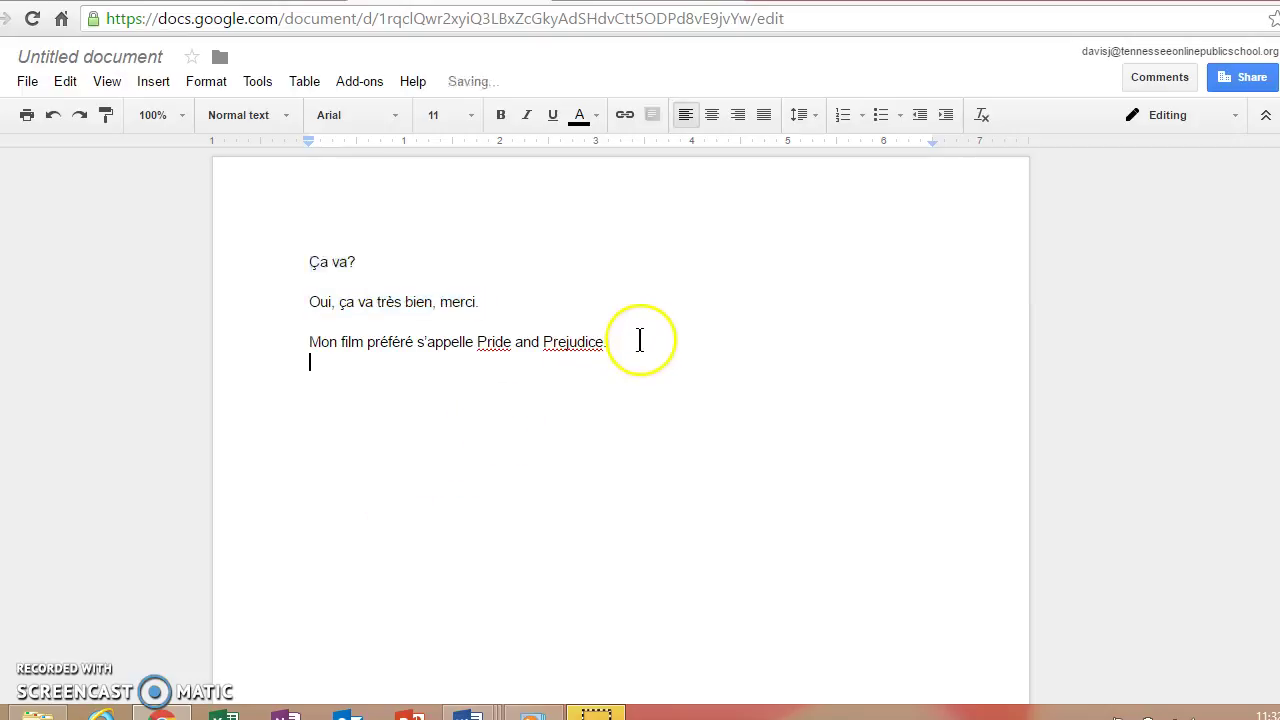